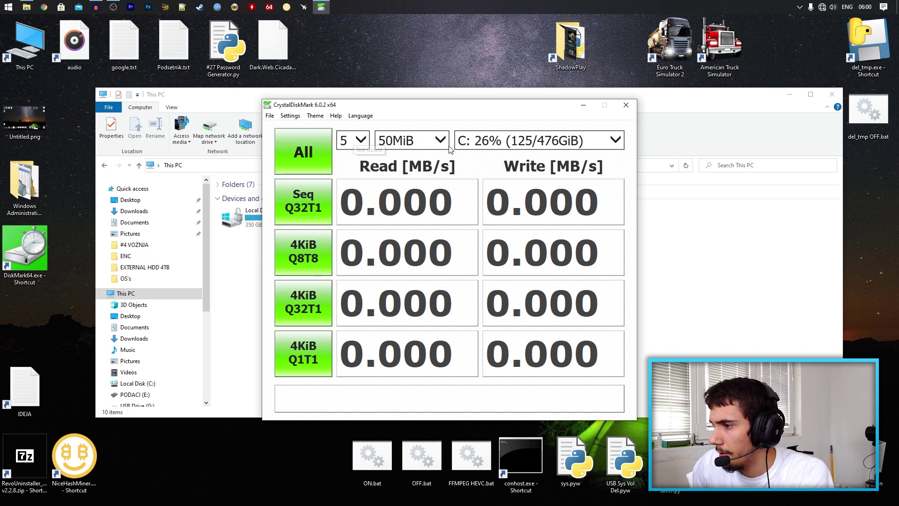
# Run the Seq Q32T1 speed test on drive E: with 5 passes of 50MiB, and close the benchmark
pyautogui.click(569, 141)
pyautogui.click(515, 155)
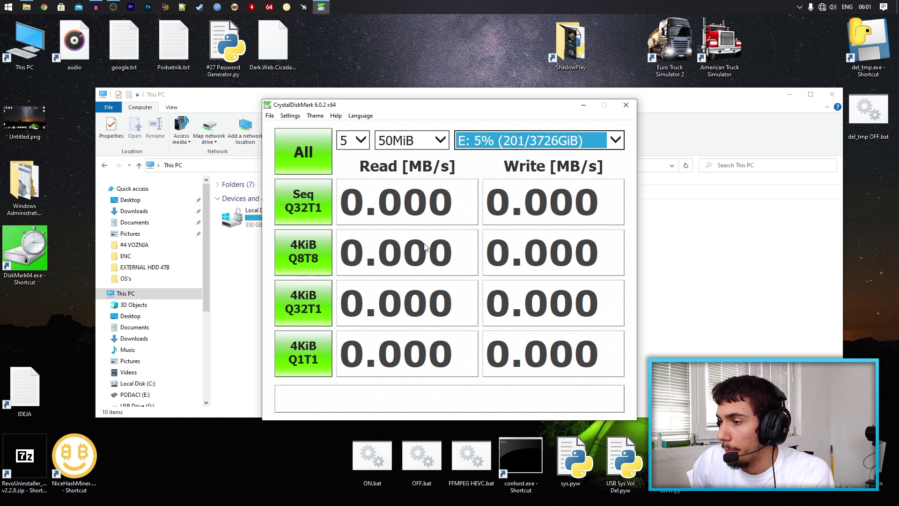
pyautogui.click(311, 204)
pyautogui.moveTo(387, 111); pyautogui.dragTo(464, 108)
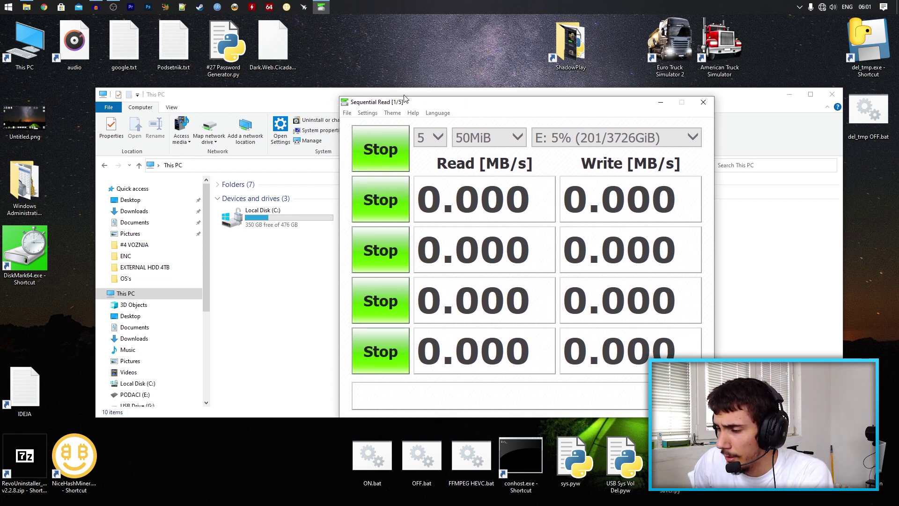
pyautogui.moveTo(404, 98); pyautogui.dragTo(403, 92)
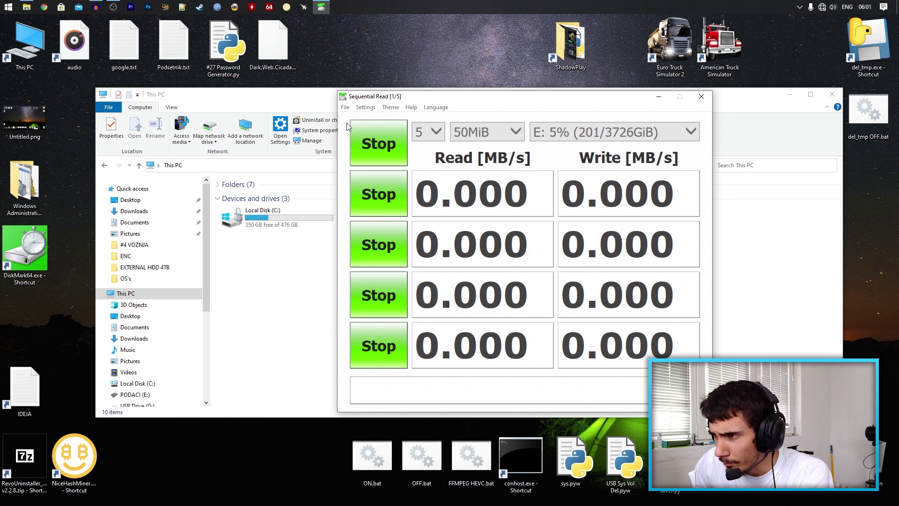
pyautogui.moveTo(393, 96); pyautogui.dragTo(399, 96)
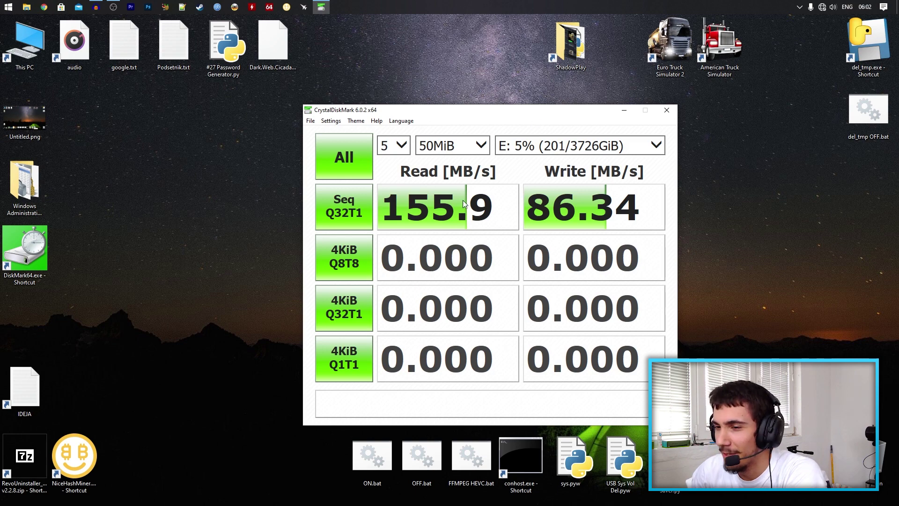
pyautogui.click(667, 109)
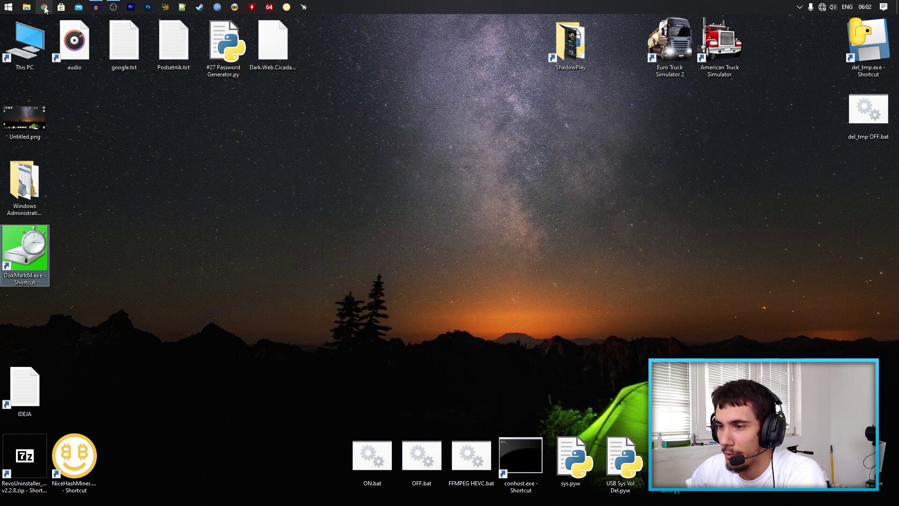
# Copy the archive ETS 2 [FULL UPDATE 1.41].7z from the Documents folder to the root of the PODACI (E:) drive
pyautogui.click(26, 7)
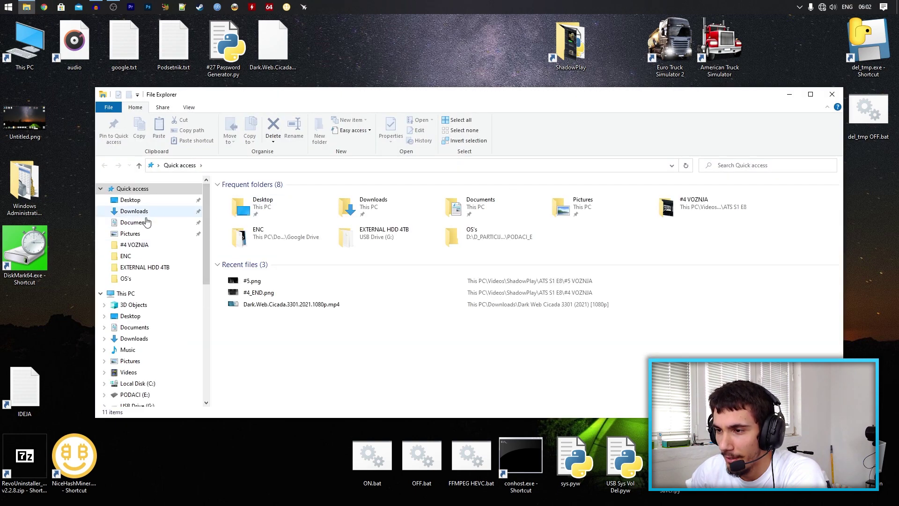
pyautogui.click(141, 222)
pyautogui.rightClick(249, 274)
pyautogui.click(283, 444)
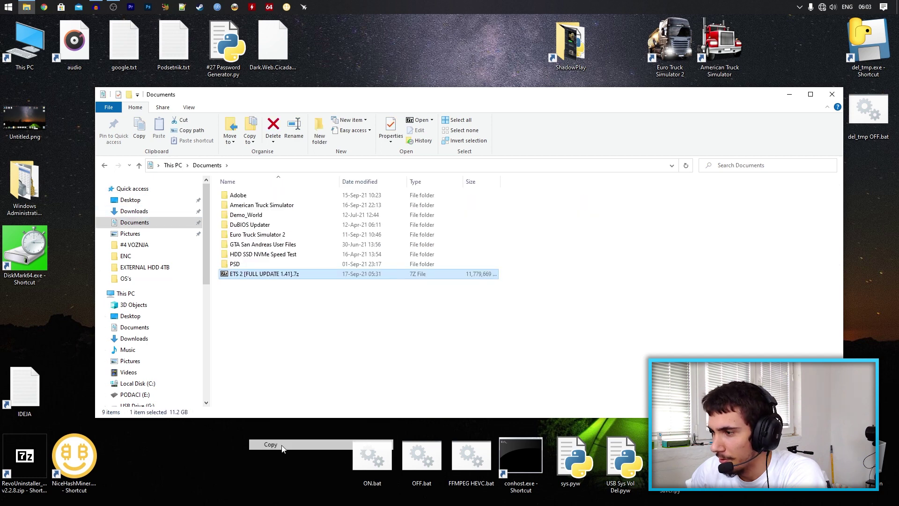
pyautogui.click(135, 293)
pyautogui.doubleClick(396, 263)
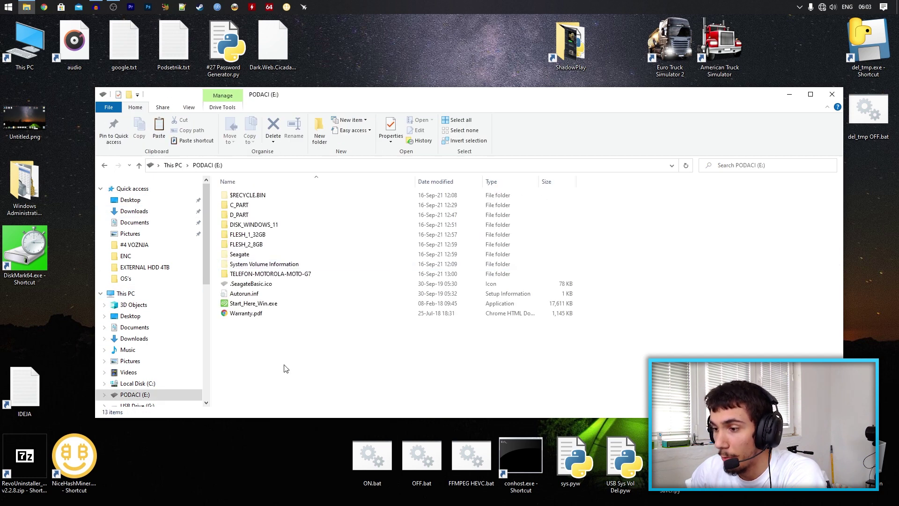
pyautogui.rightClick(298, 381)
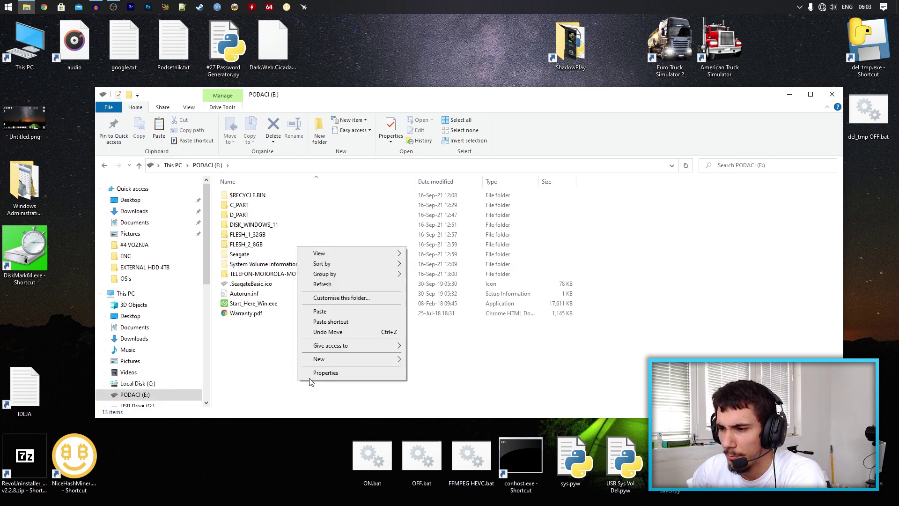
pyautogui.click(343, 312)
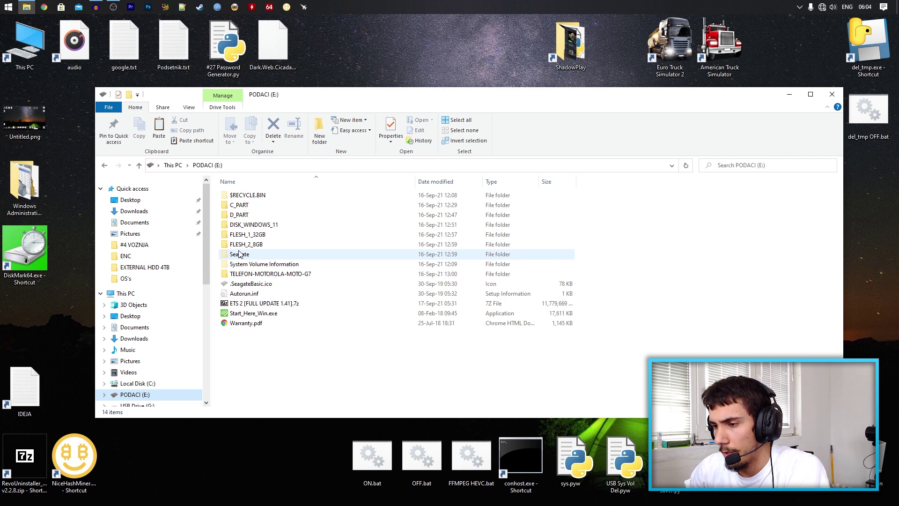
# Open the copied ETS 2 archive on PODACI (E:) in 7-Zip, inspect the folder inside, and close it
pyautogui.rightClick(275, 304)
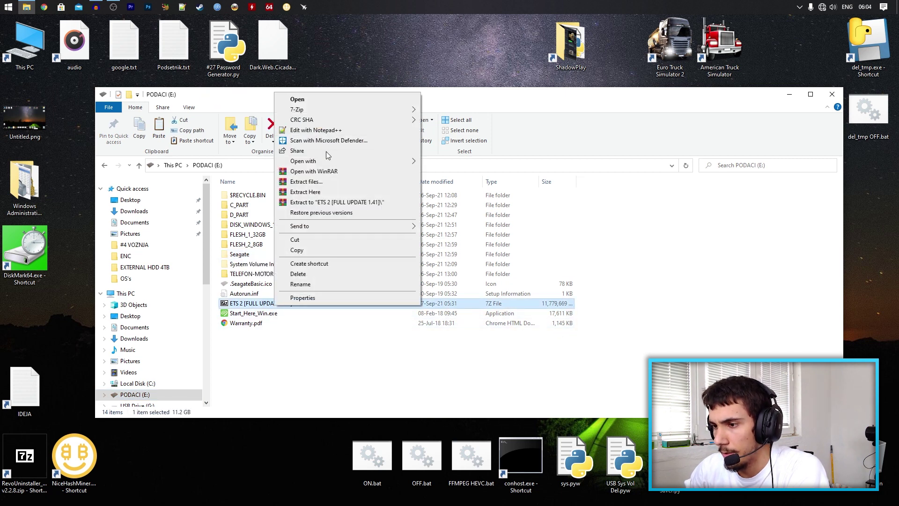
pyautogui.click(316, 100)
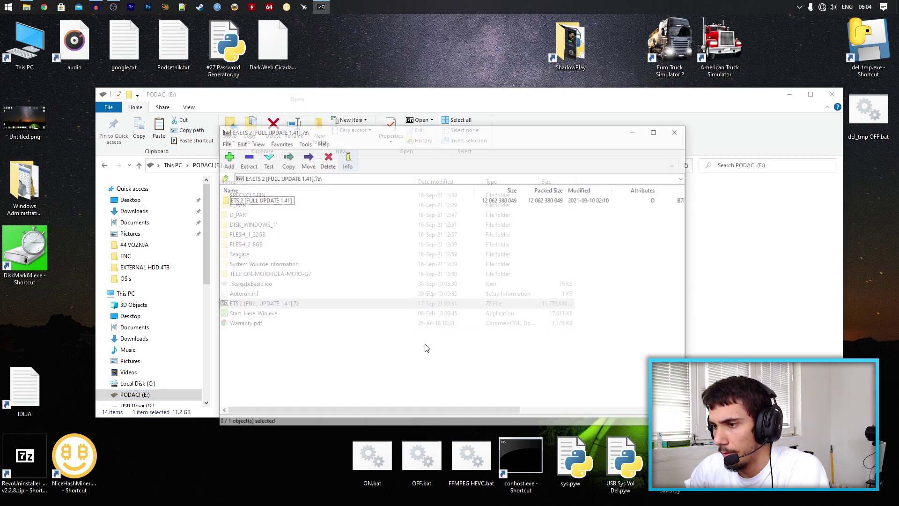
pyautogui.doubleClick(256, 201)
pyautogui.click(679, 130)
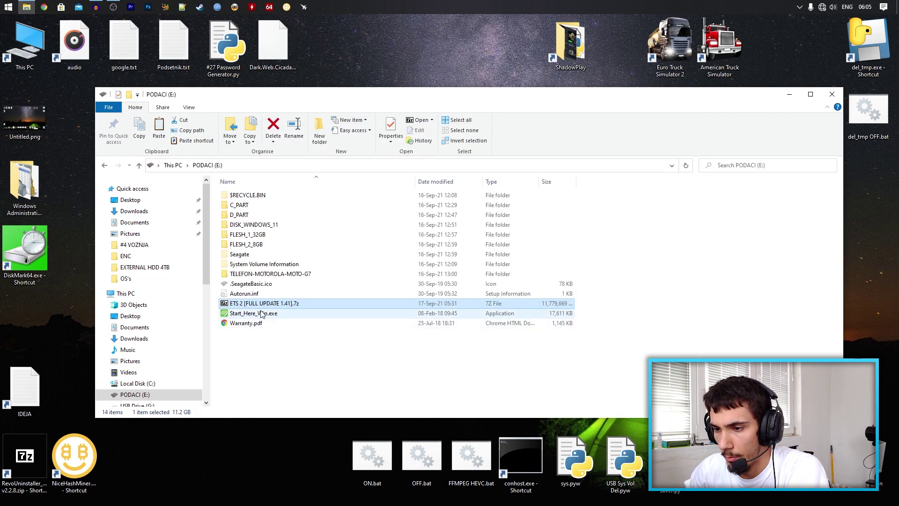
pyautogui.rightClick(265, 304)
# Check the size and file count of the py37 folder on Local Disk (C:) in its properties
pyautogui.click(125, 293)
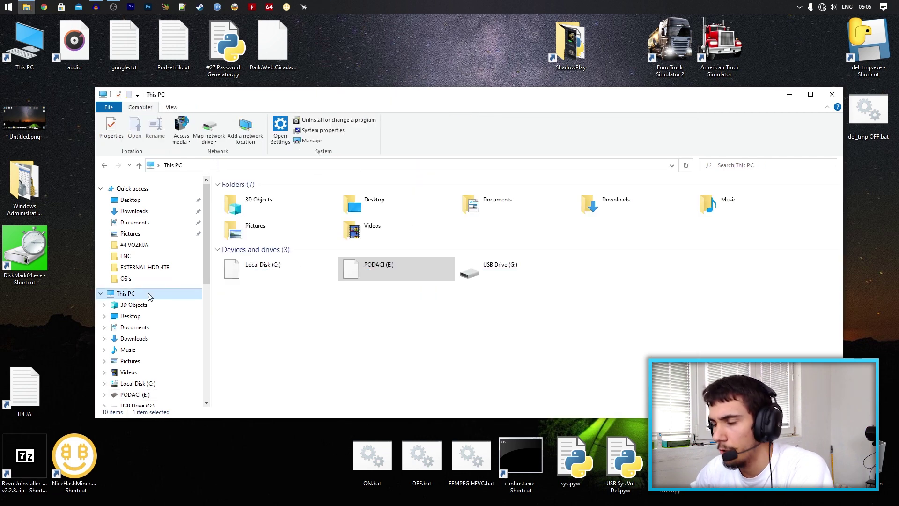
pyautogui.doubleClick(263, 265)
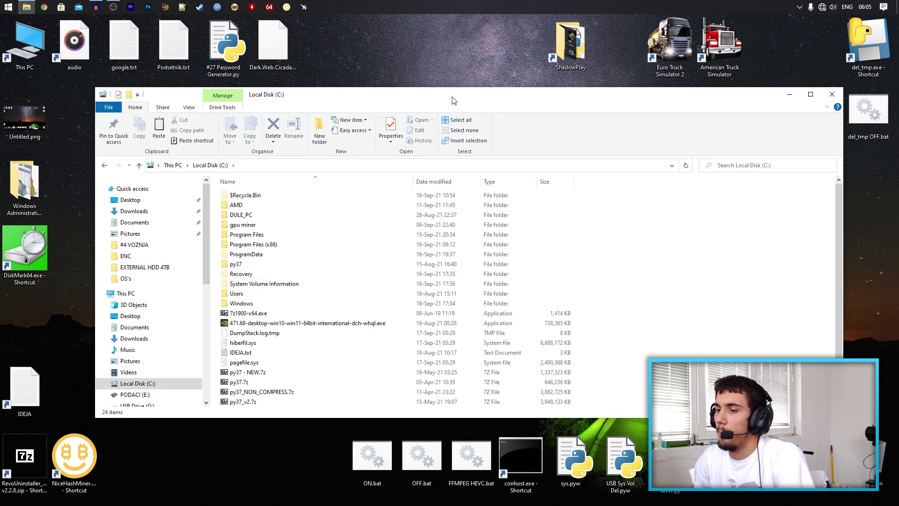
pyautogui.moveTo(453, 98); pyautogui.dragTo(450, 103)
pyautogui.rightClick(239, 271)
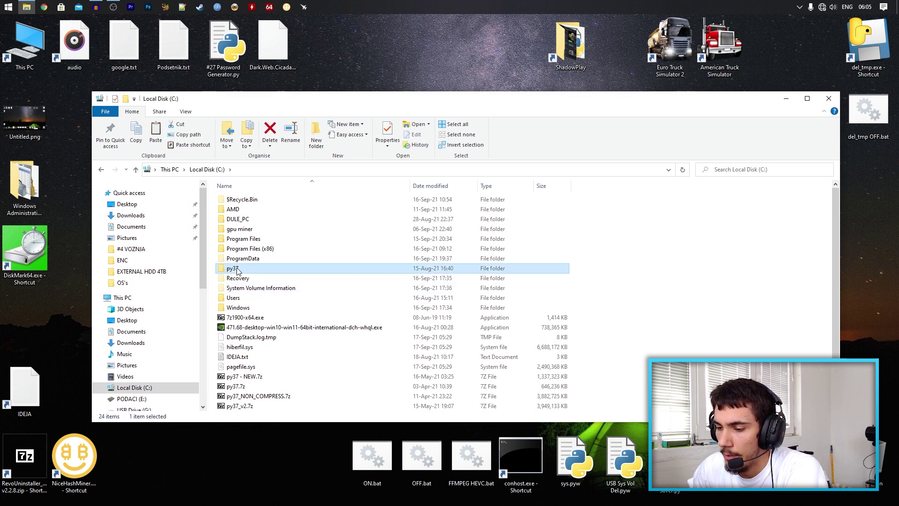
pyautogui.click(274, 496)
pyautogui.moveTo(302, 219); pyautogui.dragTo(413, 210)
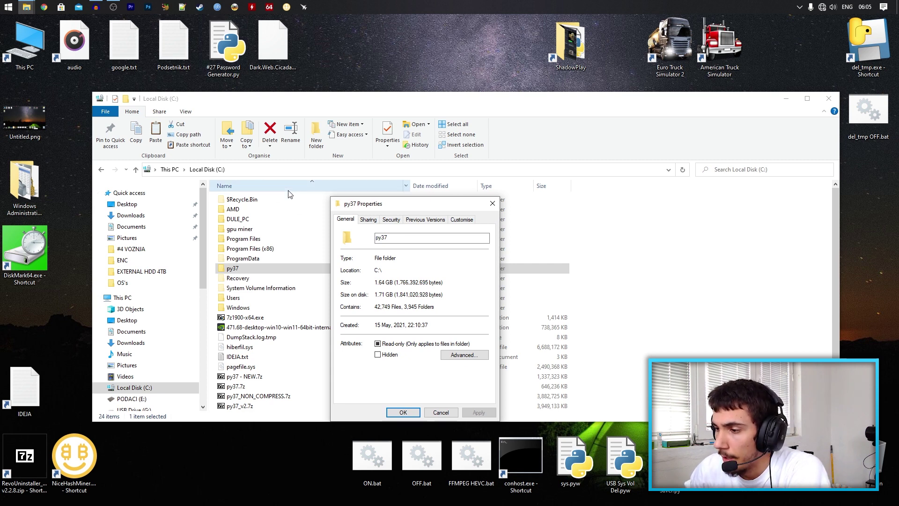
pyautogui.moveTo(383, 207); pyautogui.dragTo(391, 205)
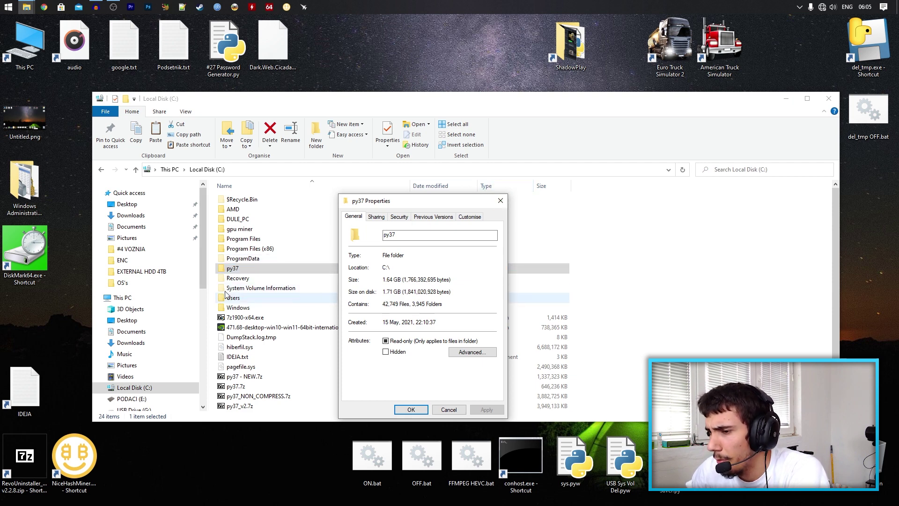
pyautogui.click(499, 202)
# Copy the py37 folder from Local Disk (C:) to the root of the PODACI (E:) drive
pyautogui.rightClick(257, 268)
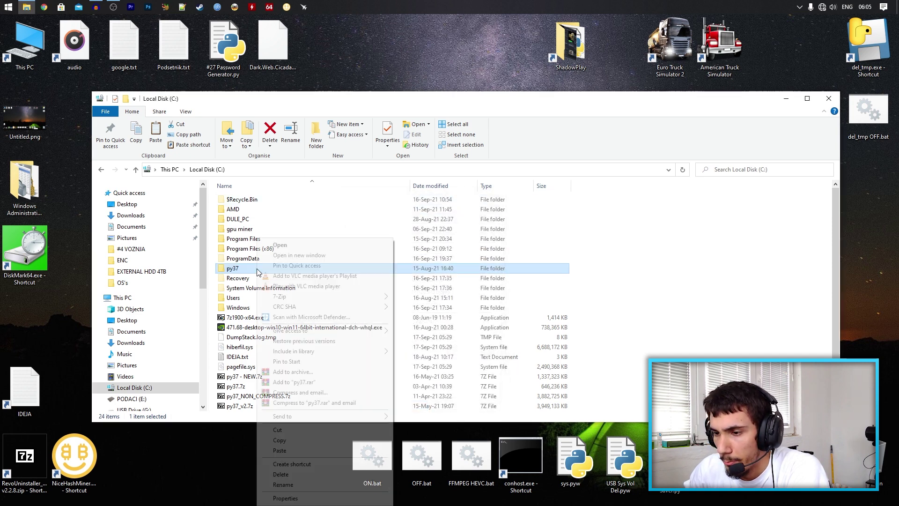
pyautogui.click(287, 440)
pyautogui.click(123, 298)
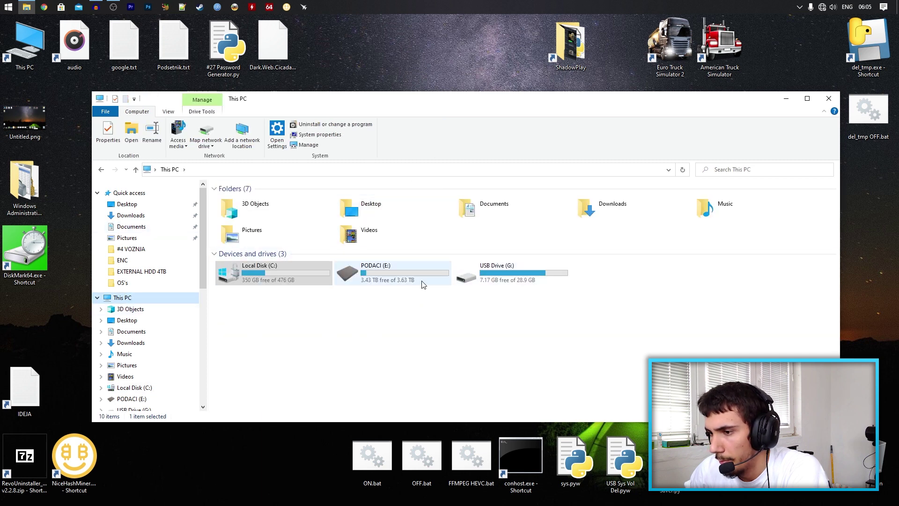
pyautogui.doubleClick(406, 276)
pyautogui.rightClick(291, 384)
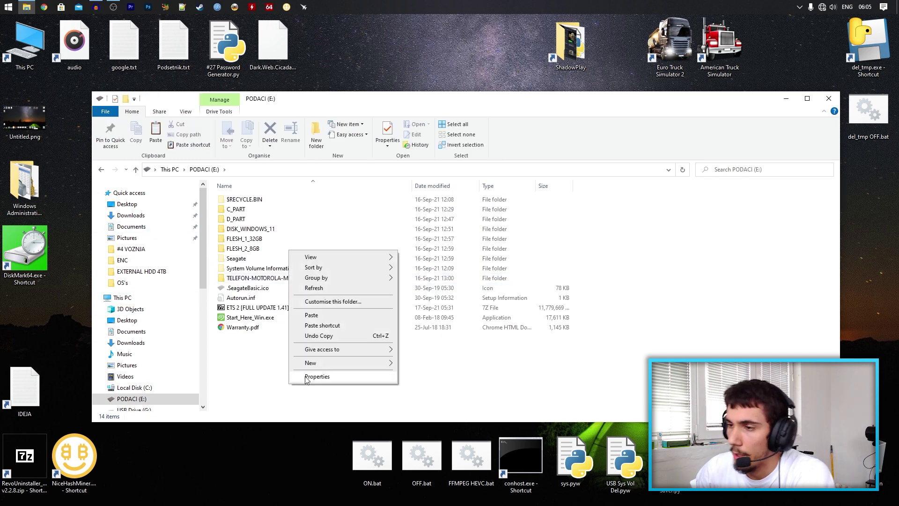
pyautogui.click(322, 315)
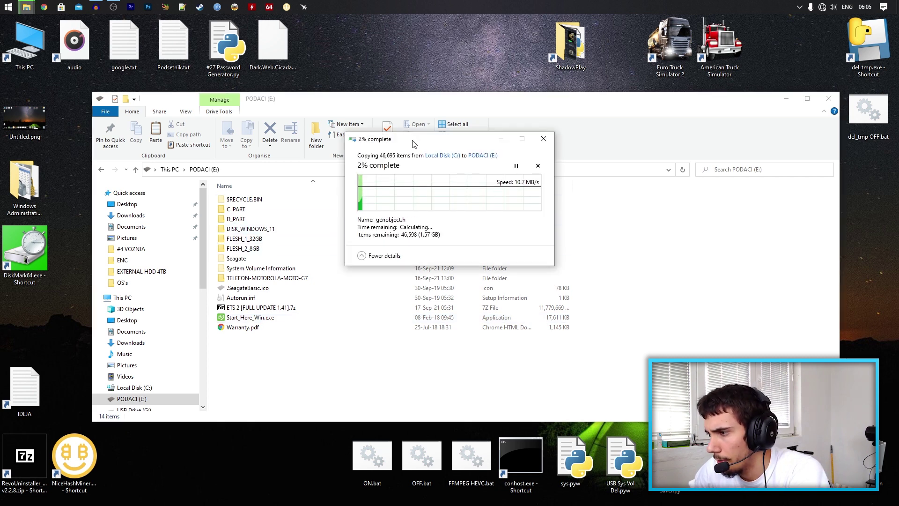
pyautogui.moveTo(414, 144); pyautogui.dragTo(433, 212)
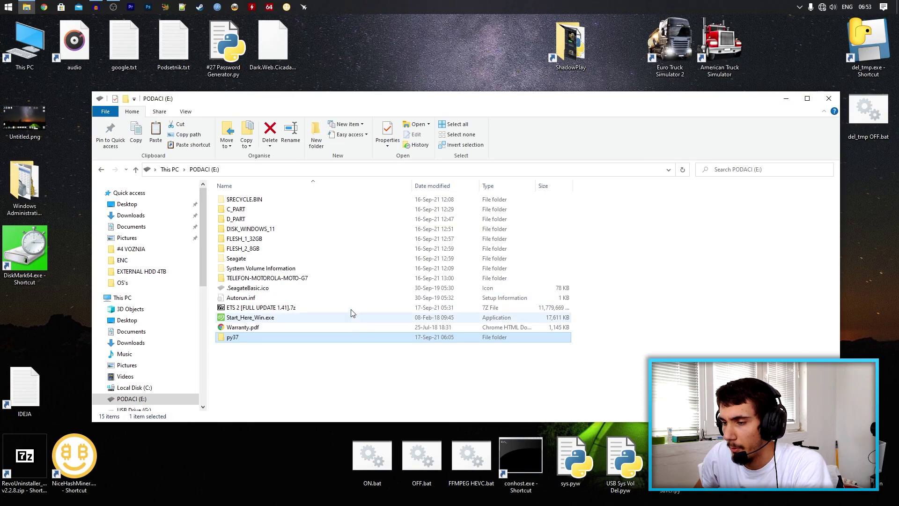
# Check the size and file count of the copied py37 folder on PODACI (E:) in its properties
pyautogui.rightClick(248, 339)
pyautogui.click(275, 333)
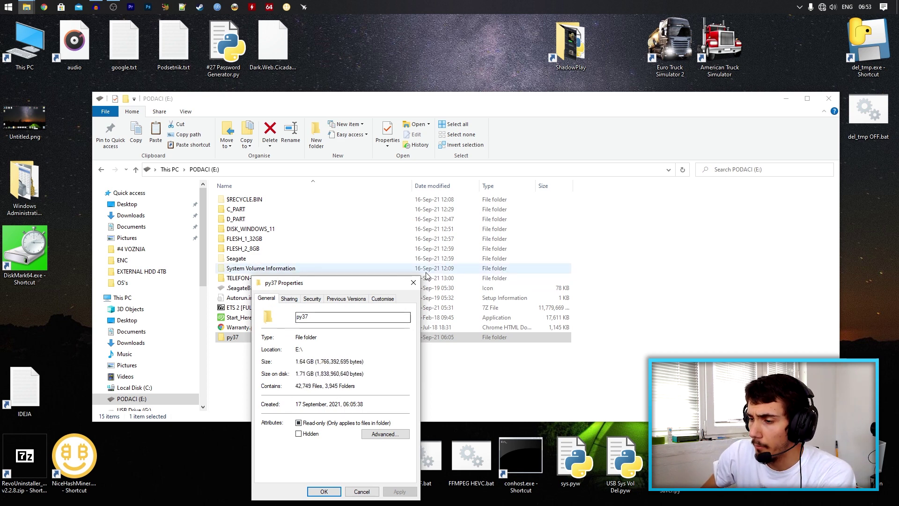
pyautogui.click(413, 283)
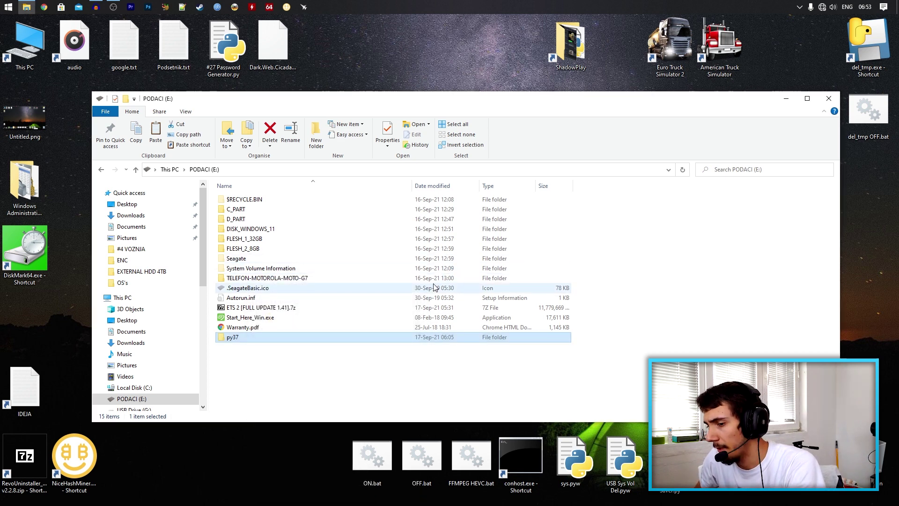